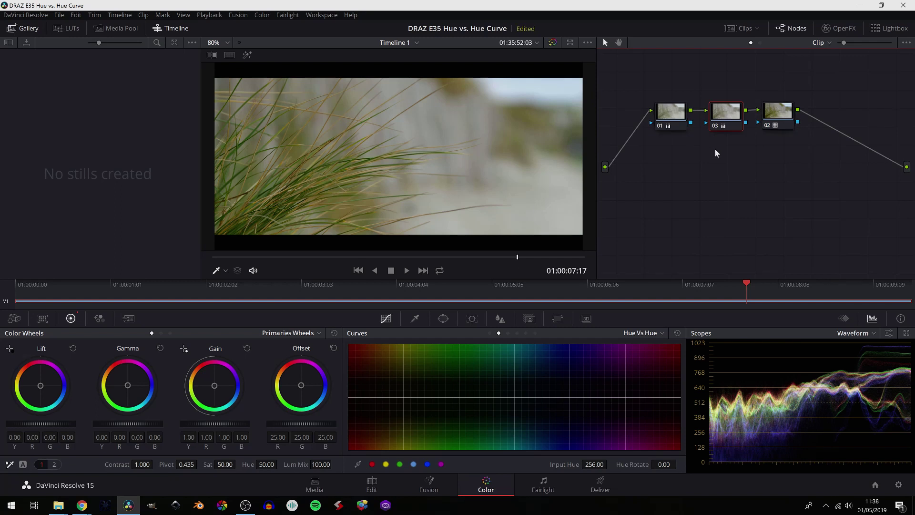
# Add a serial node after node 02.
pyautogui.click(779, 112)
pyautogui.hotkey('alt', 's')
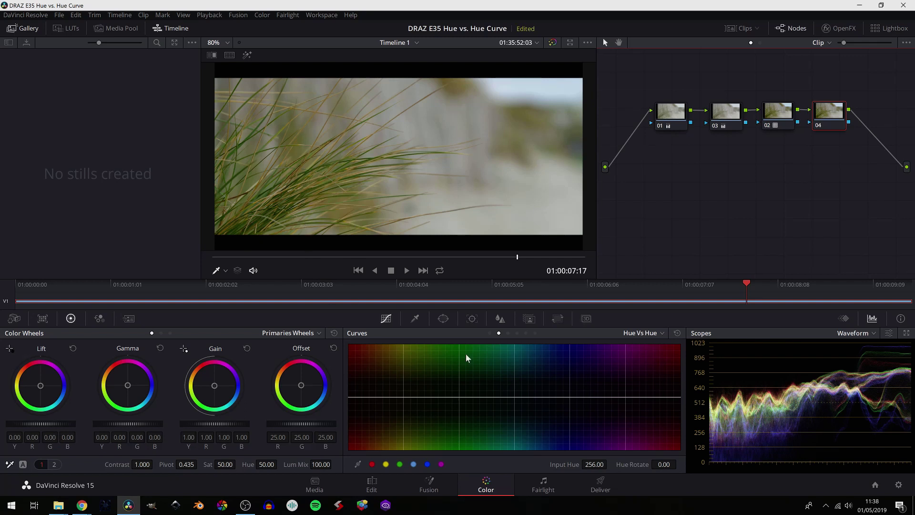
pyautogui.click(426, 397)
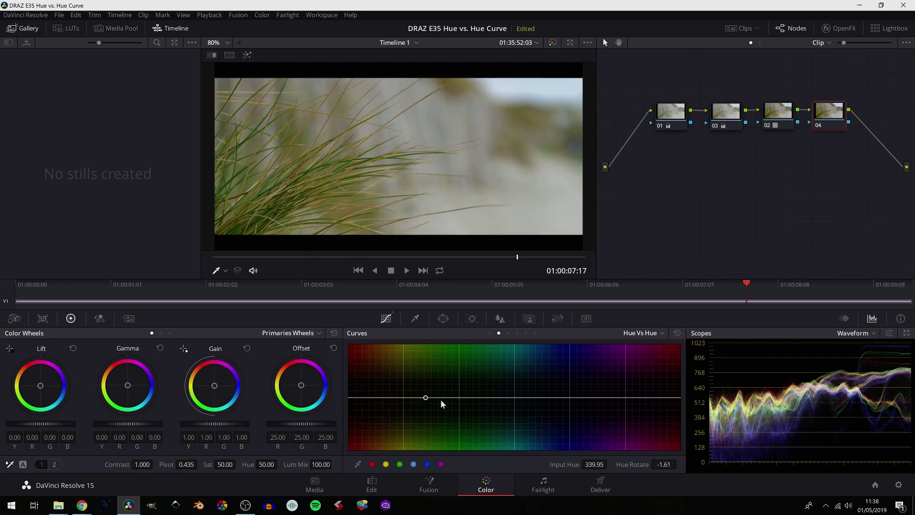
pyautogui.click(541, 399)
pyautogui.click(620, 399)
pyautogui.moveTo(670, 398); pyautogui.dragTo(642, 360)
pyautogui.click(677, 333)
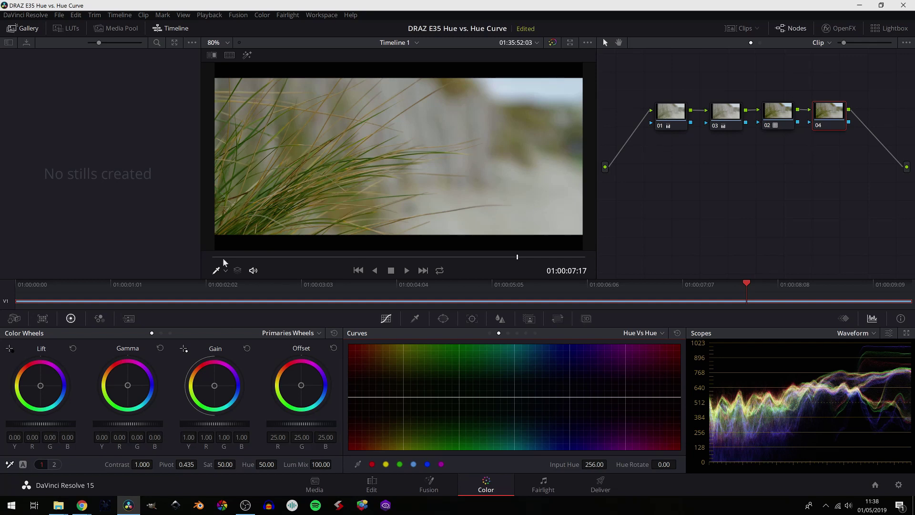
# Sample a green grass blade in the image with the Qualifier picker to place control points on the Hue Vs Hue curve.
pyautogui.click(224, 270)
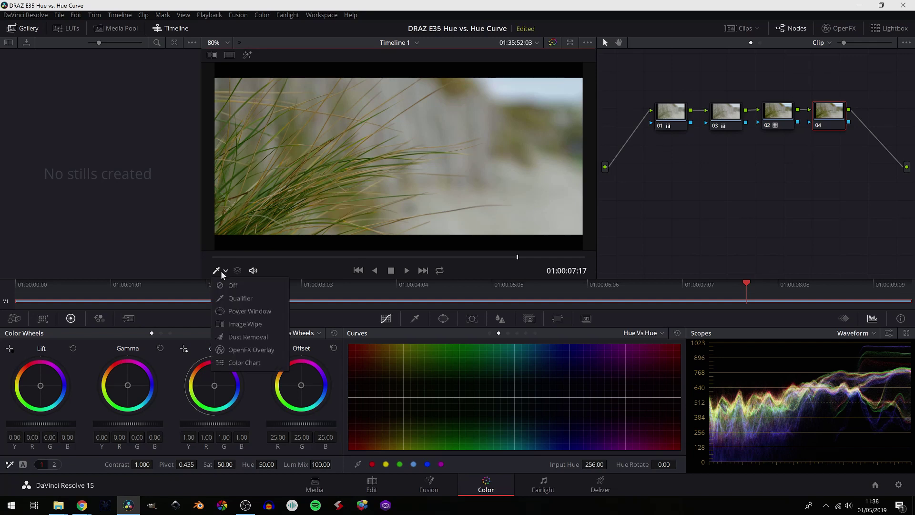
pyautogui.click(221, 299)
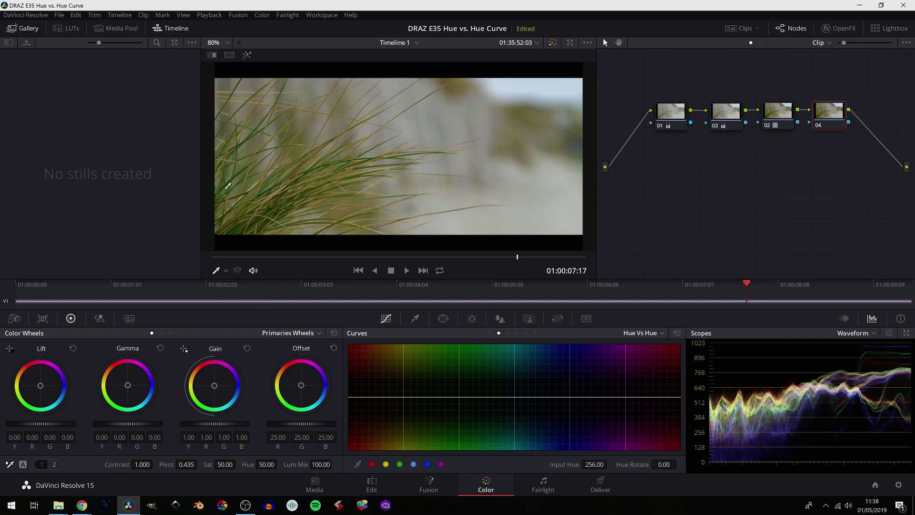
pyautogui.scroll(6, 228, 185)
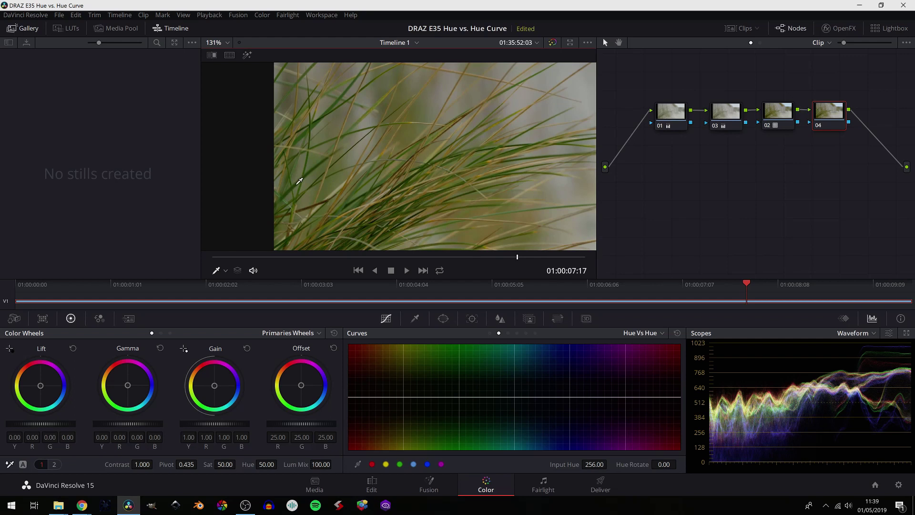
pyautogui.click(299, 180)
pyautogui.scroll(-5, 257, 187)
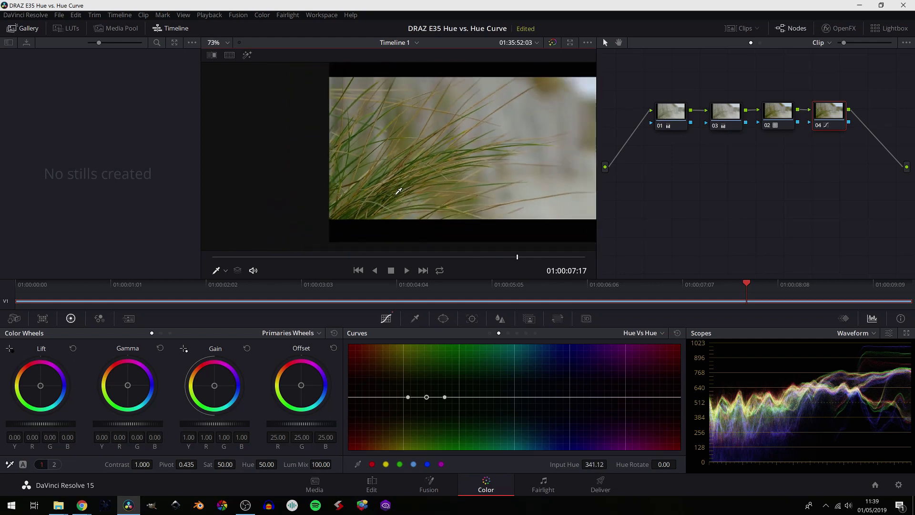
pyautogui.scroll(-1, 257, 187)
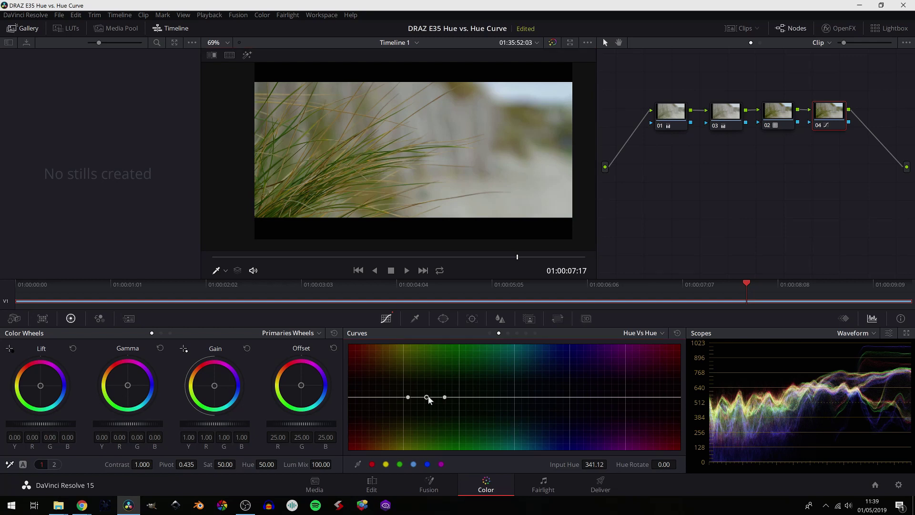
pyautogui.moveTo(428, 397)
pyautogui.mouseDown()
pyautogui.moveTo(426, 347)
pyautogui.moveTo(430, 423)
pyautogui.moveTo(424, 376)
pyautogui.moveTo(418, 384)
pyautogui.moveTo(443, 385)
pyautogui.moveTo(424, 385)
pyautogui.moveTo(433, 388)
pyautogui.moveTo(427, 397)
pyautogui.mouseUp()
pyautogui.moveTo(633, 464)
pyautogui.mouseDown()
pyautogui.moveTo(641, 465)
pyautogui.moveTo(611, 465)
pyautogui.moveTo(643, 464)
pyautogui.moveTo(611, 464)
pyautogui.moveTo(641, 464)
pyautogui.moveTo(626, 464)
pyautogui.mouseUp()
pyautogui.moveTo(596, 465)
pyautogui.mouseDown()
pyautogui.moveTo(610, 464)
pyautogui.moveTo(596, 464)
pyautogui.mouseUp()
pyautogui.click(408, 397)
pyautogui.click(444, 398)
# Try strong hue shifts on the middle control point of the sampled green, and settle on a Hue Rotate of 28.05.
pyautogui.click(427, 397)
pyautogui.moveTo(664, 465)
pyautogui.mouseDown()
pyautogui.moveTo(672, 464)
pyautogui.moveTo(660, 464)
pyautogui.mouseUp()
pyautogui.moveTo(661, 464); pyautogui.dragTo(701, 464)
pyautogui.moveTo(664, 464); pyautogui.dragTo(526, 462)
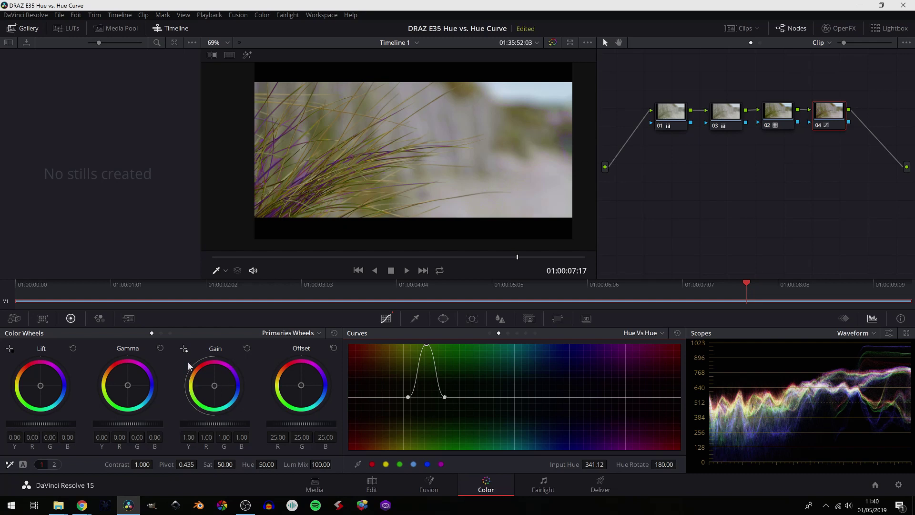
pyautogui.moveTo(668, 466)
pyautogui.mouseDown()
pyautogui.moveTo(584, 466)
pyautogui.moveTo(661, 464)
pyautogui.mouseUp()
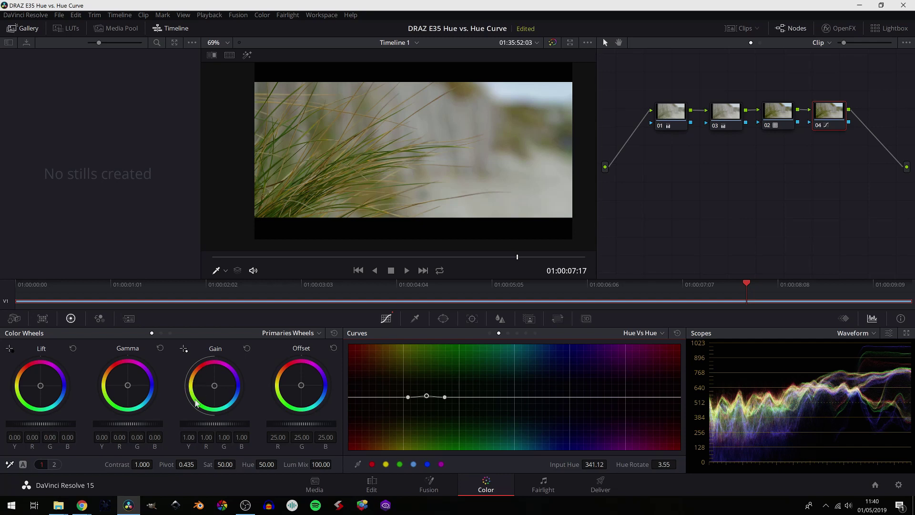
pyautogui.moveTo(667, 464); pyautogui.dragTo(710, 464)
# Go to frame 01:00:00:16 and sample the dark object at the right edge of the picture, beside the sand dune.
pyautogui.moveTo(300, 284); pyautogui.dragTo(99, 280)
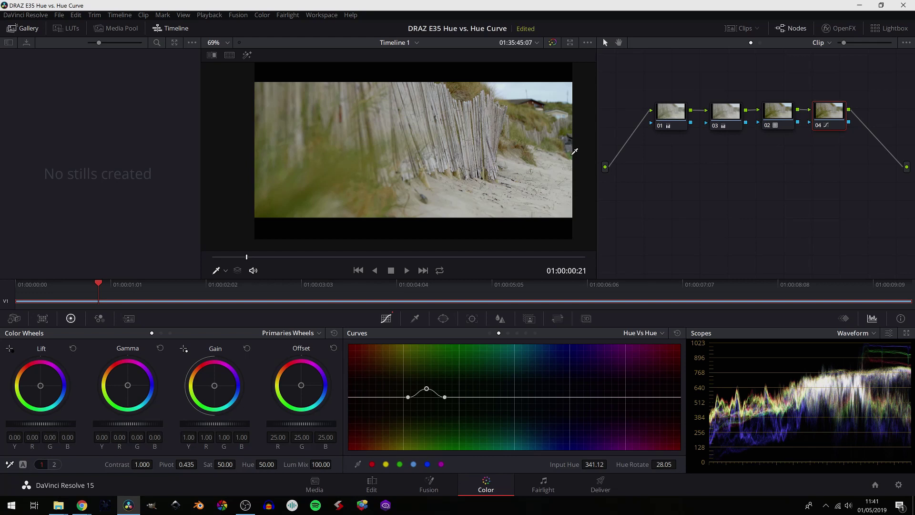
pyautogui.moveTo(104, 282); pyautogui.dragTo(79, 284)
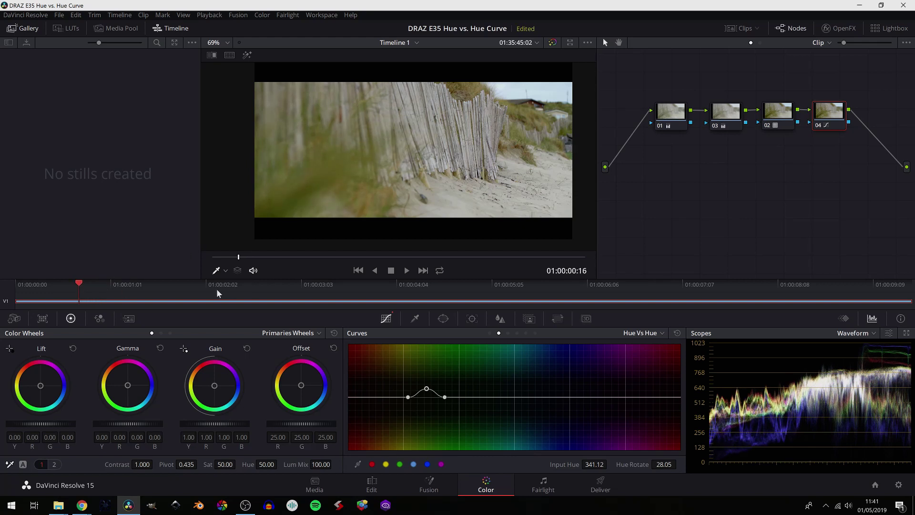
pyautogui.click(572, 154)
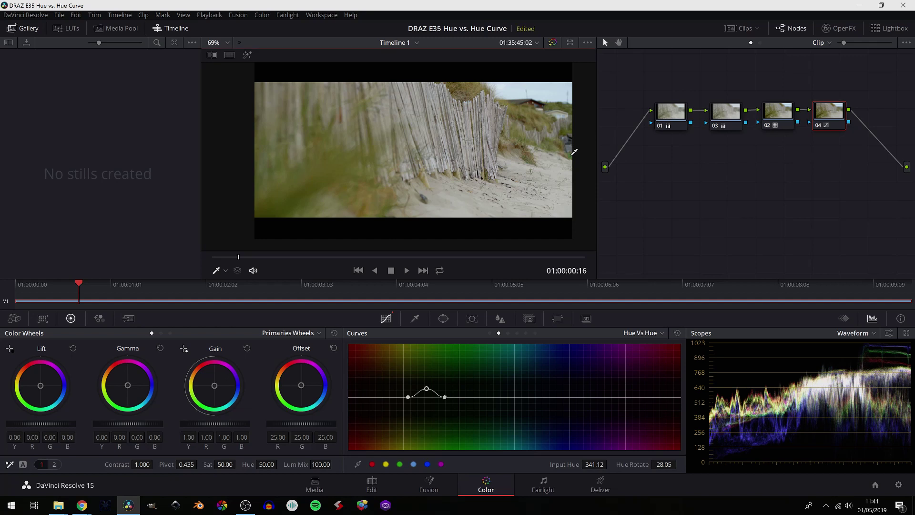
# Match the control point of the second sampled hue to the first one with a Hue Rotate of 28.05.
pyautogui.click(427, 389)
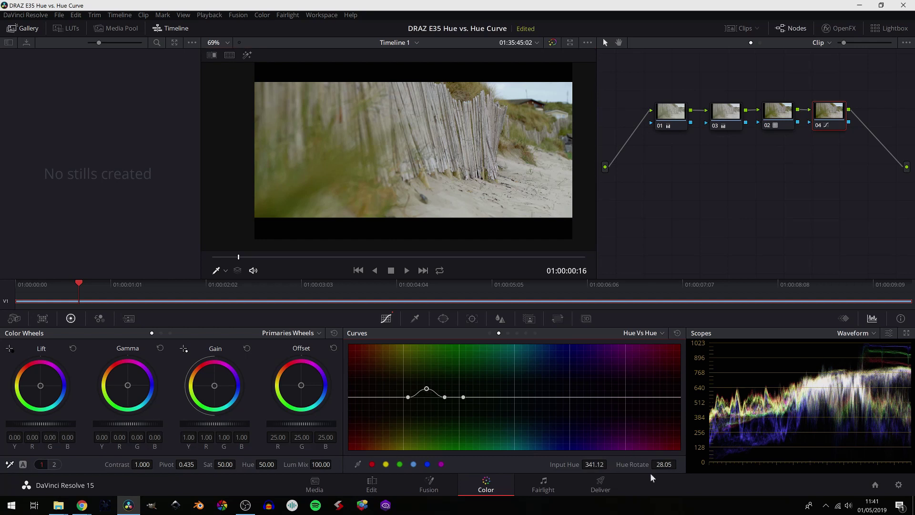
pyautogui.click(444, 397)
pyautogui.doubleClick(662, 464)
pyautogui.write('28.05')
pyautogui.press('Return')
# With the grass at 01:00:07:07 in view, widen the affected hue range by moving both outer curve points outward along the baseline.
pyautogui.moveTo(110, 283); pyautogui.dragTo(708, 267)
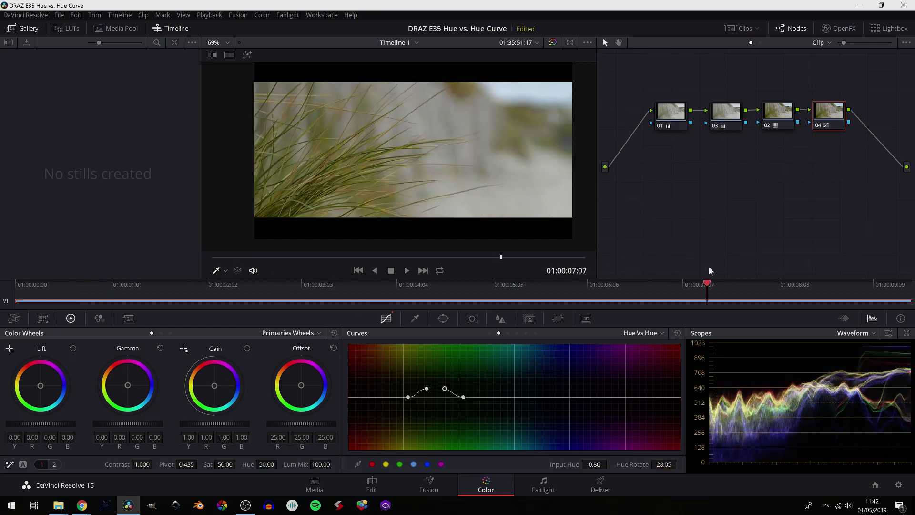
pyautogui.click(408, 397)
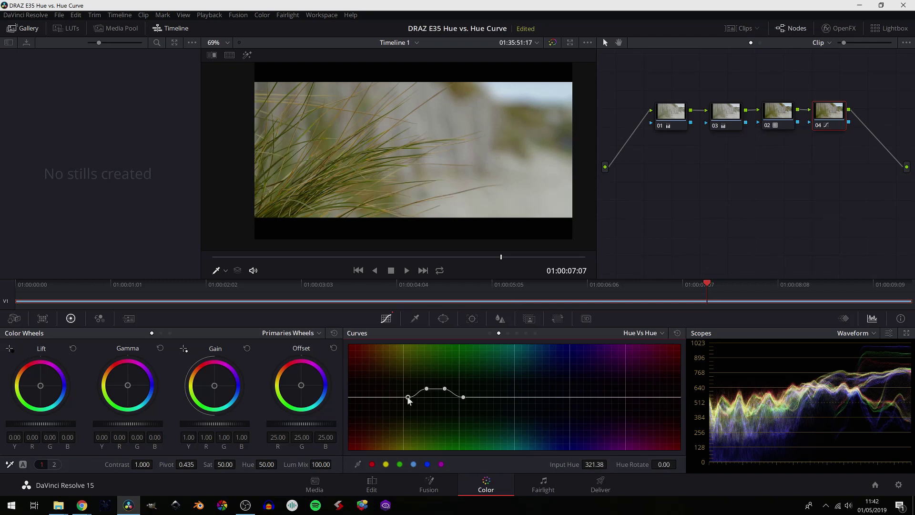
pyautogui.moveTo(588, 463); pyautogui.dragTo(531, 442)
pyautogui.click(463, 398)
pyautogui.moveTo(599, 465)
pyautogui.mouseDown()
pyautogui.moveTo(646, 464)
pyautogui.moveTo(599, 466)
pyautogui.mouseUp()
pyautogui.moveTo(593, 463); pyautogui.dragTo(580, 468)
# Add a curve point at Input Hue 24.24 with a Hue Rotate of 28.05, and check the shot near its start and end.
pyautogui.click(467, 394)
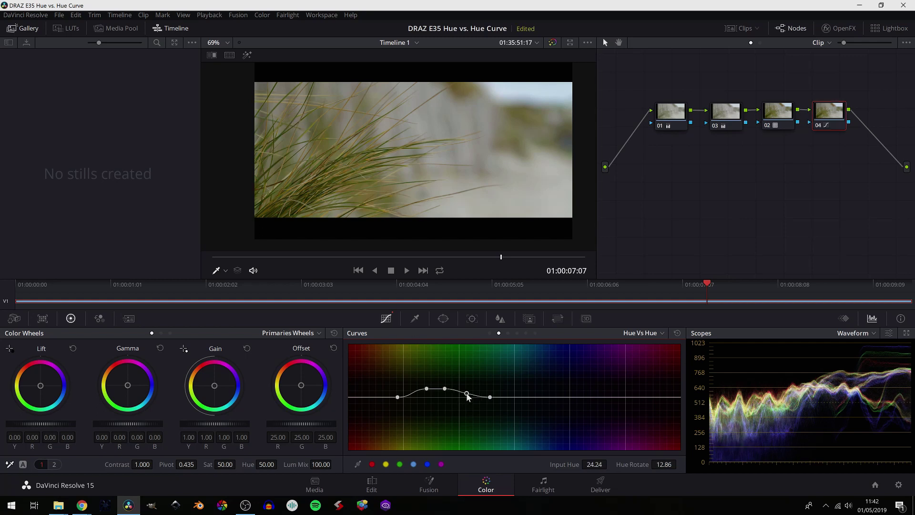
pyautogui.doubleClick(656, 465)
pyautogui.write('28.05')
pyautogui.press('Return')
pyautogui.scroll(2, 404, 140)
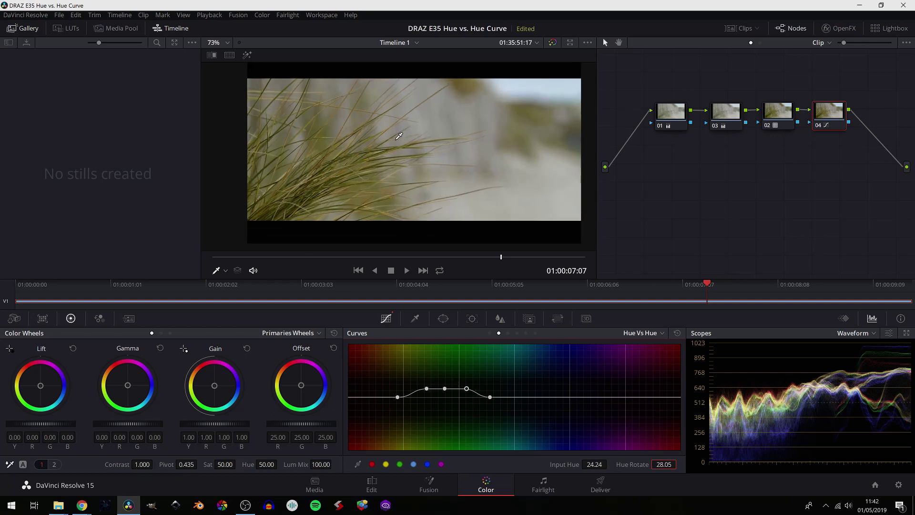
pyautogui.click(53, 285)
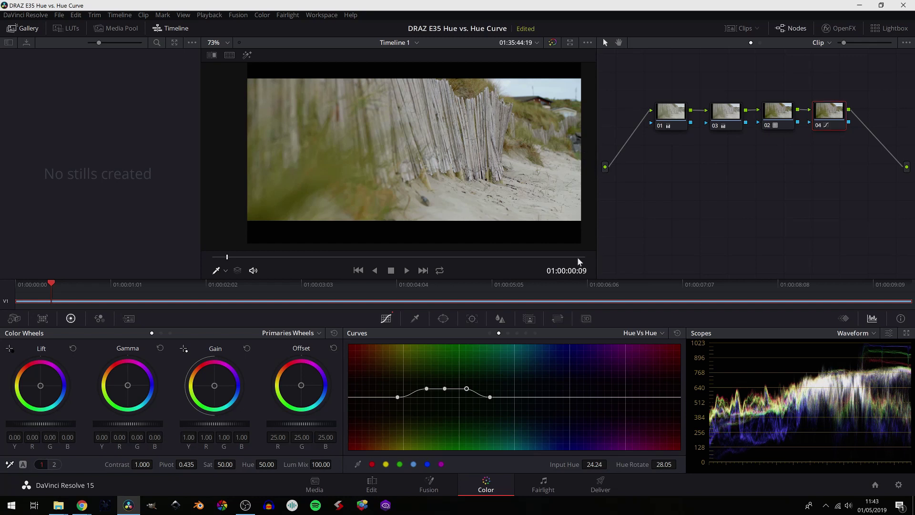
pyautogui.moveTo(858, 301); pyautogui.dragTo(833, 301)
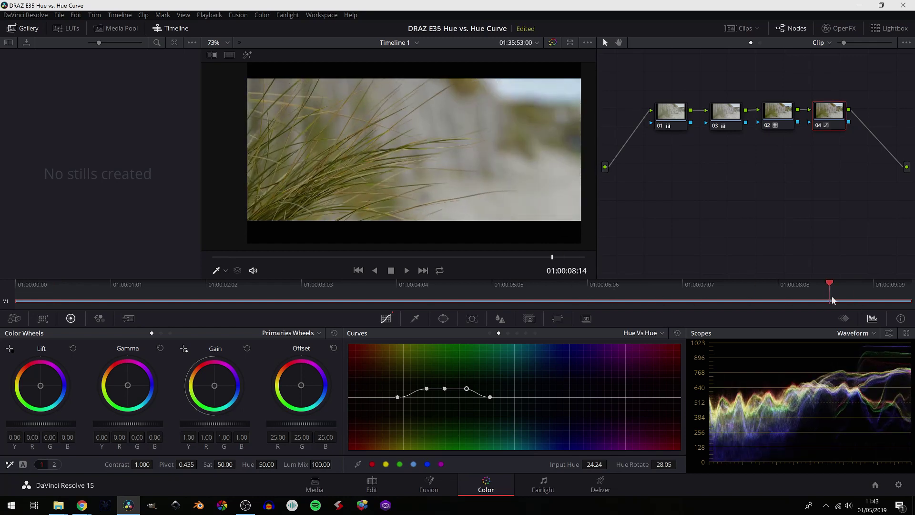